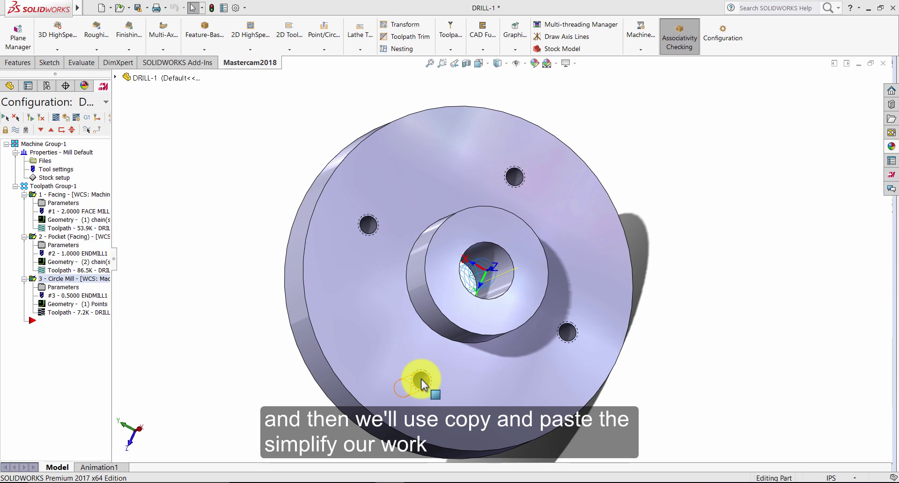
# Step: Hide the toolpaths of the existing Facing, Pocket and Circle Mill operations
pyautogui.click(37, 145)
pyautogui.click(16, 131)
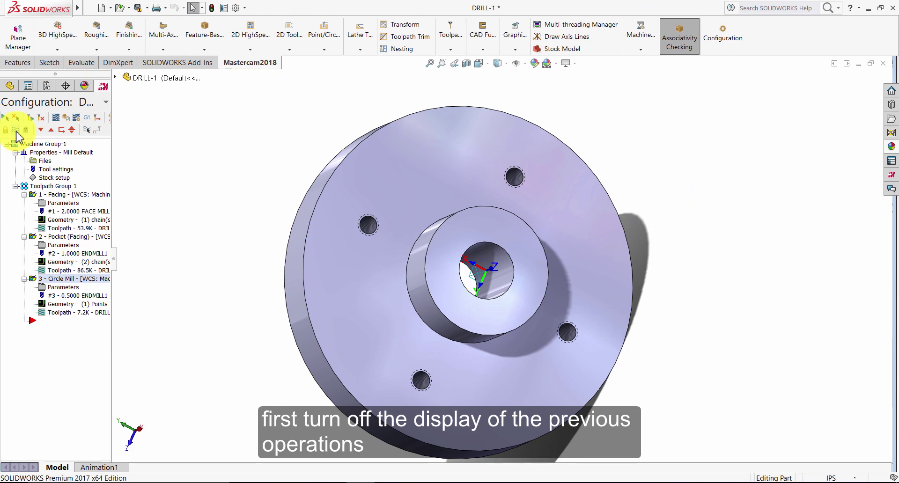
# Step: Start a Drill toolpath with the upper-right, right, bottom and left bolt-hole edges as points
pyautogui.click(325, 47)
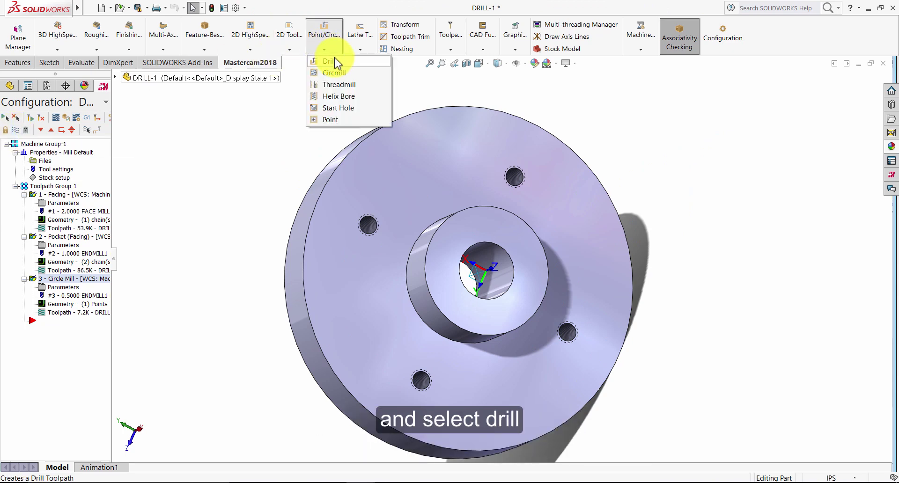
pyautogui.click(335, 61)
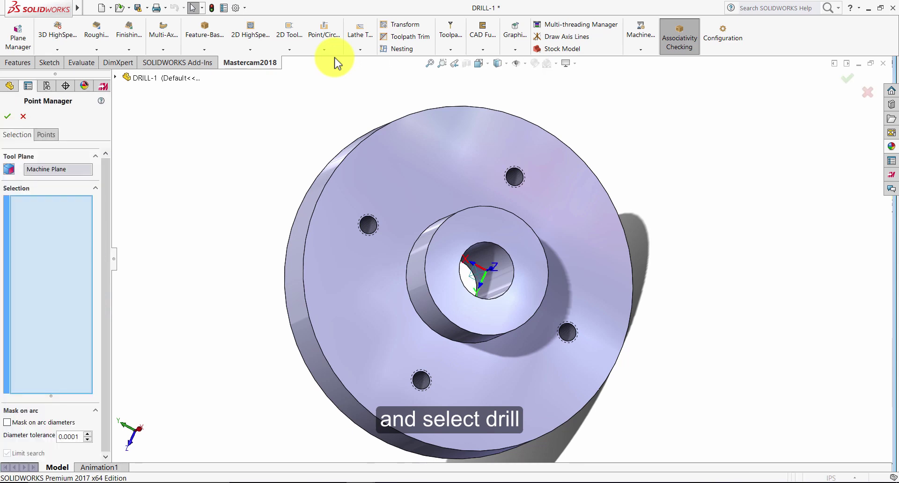
pyautogui.click(515, 174)
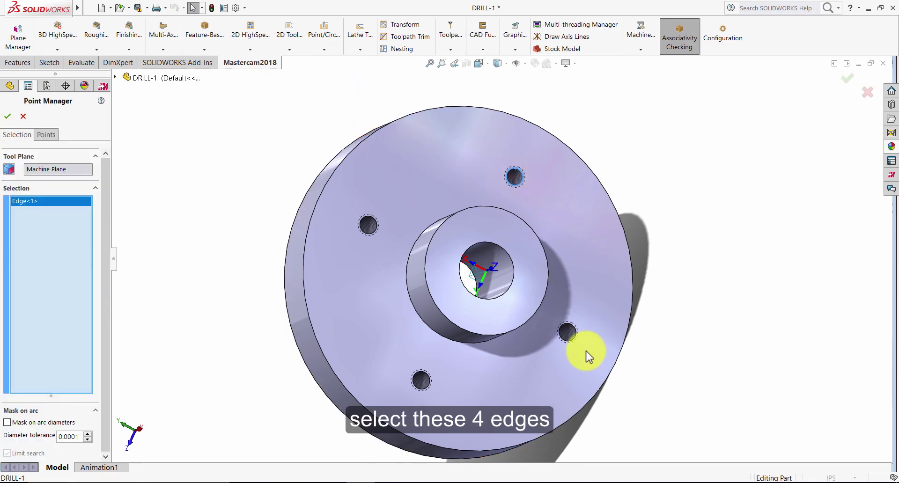
pyautogui.click(573, 333)
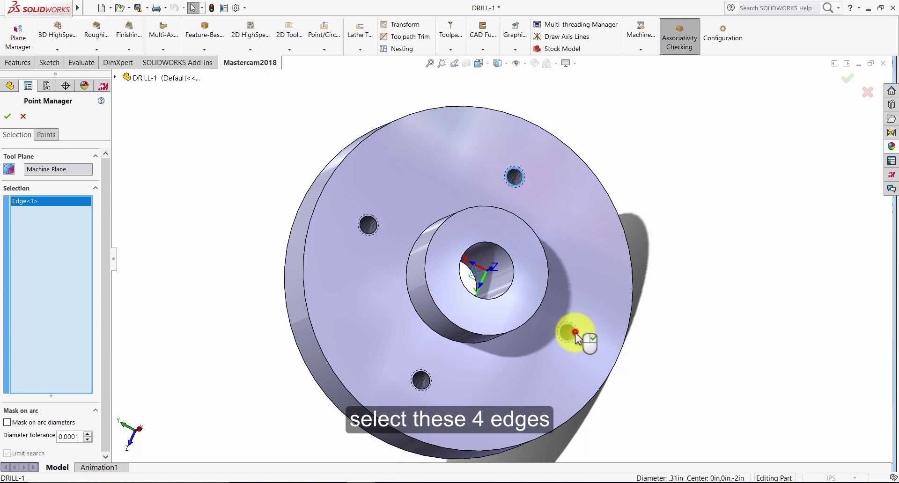
pyautogui.click(424, 374)
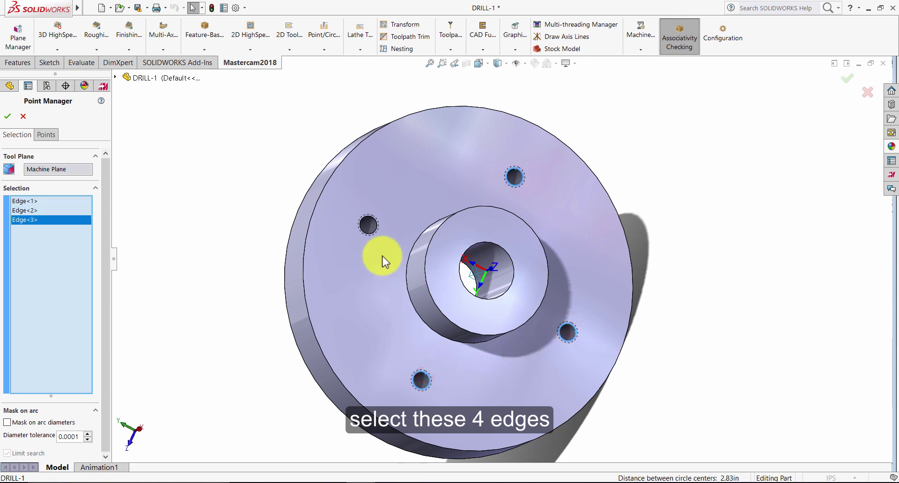
pyautogui.click(377, 224)
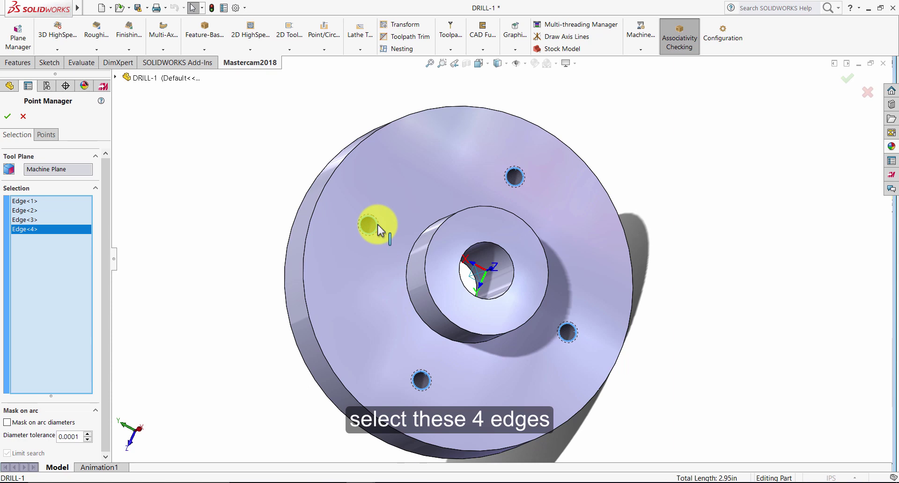
pyautogui.click(8, 117)
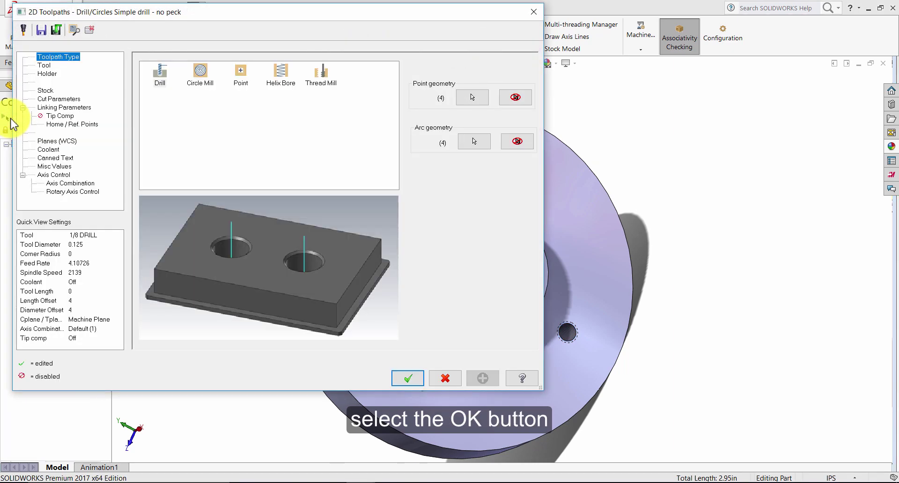
# Step: Pick the 1/2 SPOTDRILL from the spot-drill-filtered library and comment 'Spot drill the 4 holes'
pyautogui.click(45, 66)
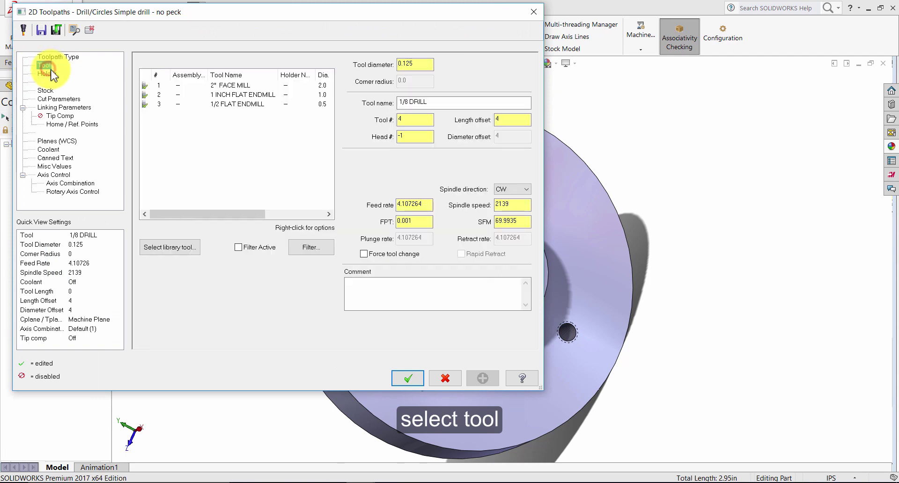
pyautogui.click(186, 253)
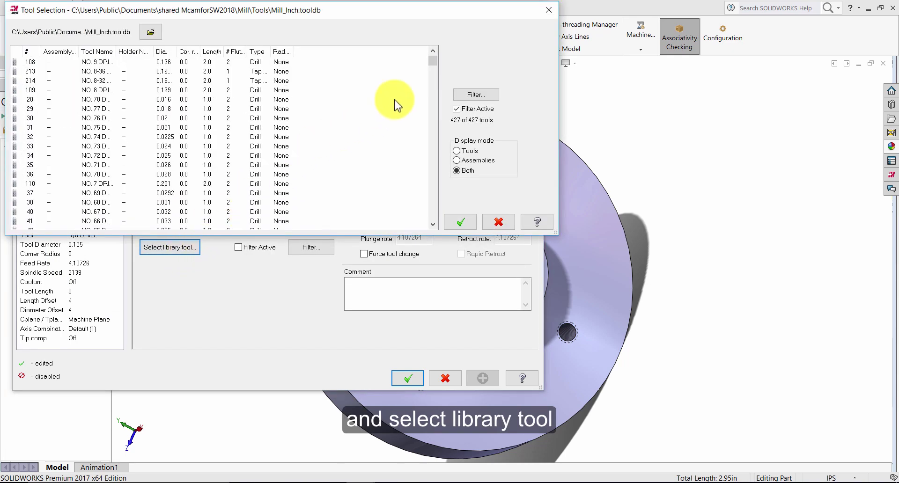
pyautogui.click(469, 94)
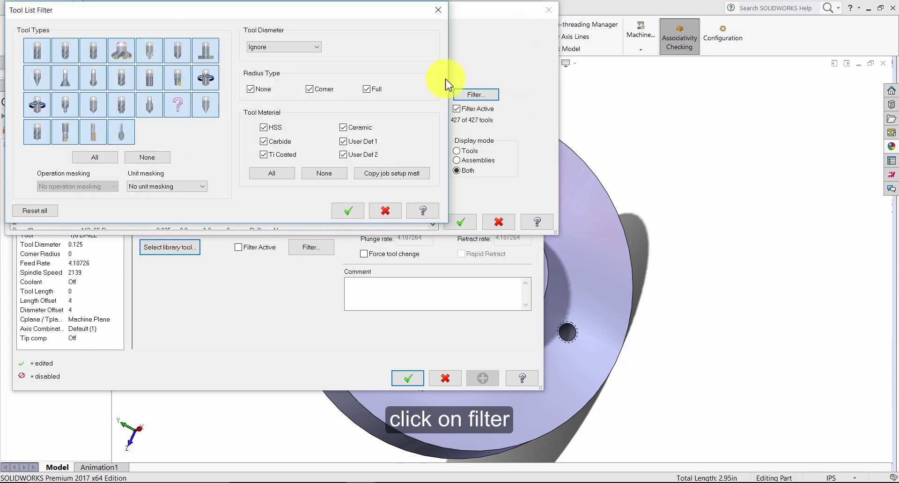
pyautogui.click(160, 159)
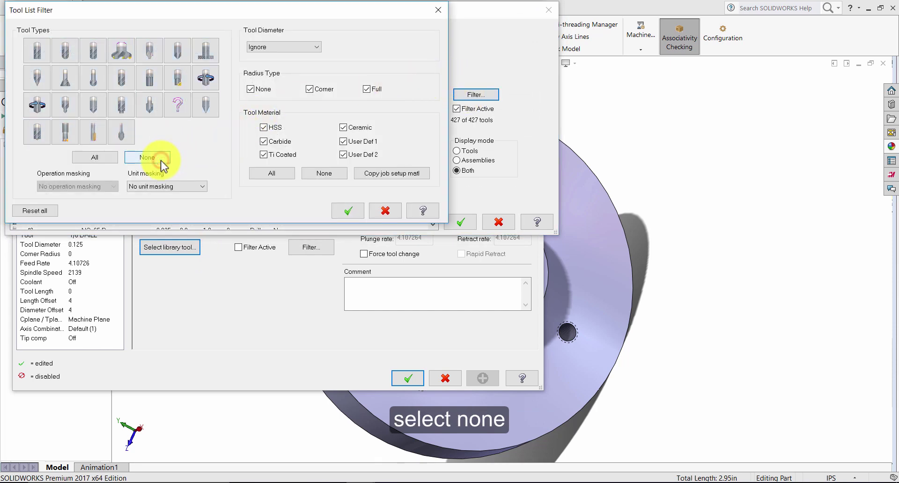
pyautogui.click(94, 106)
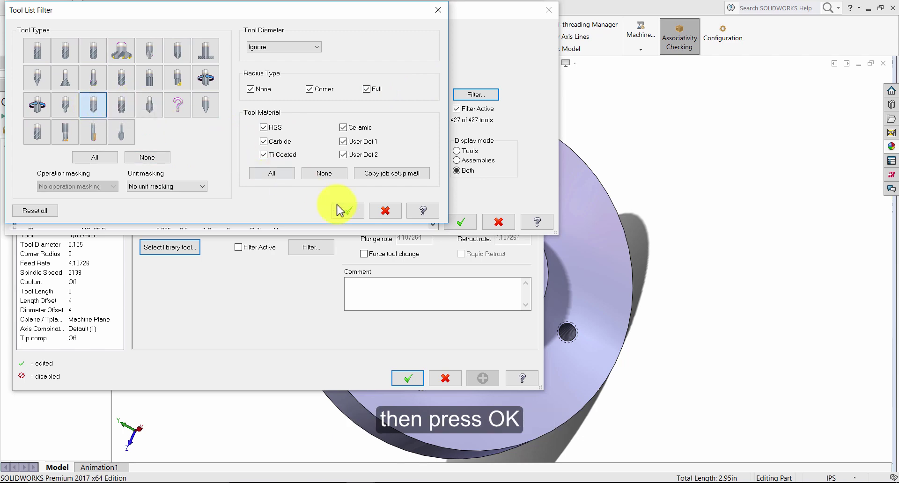
pyautogui.click(350, 213)
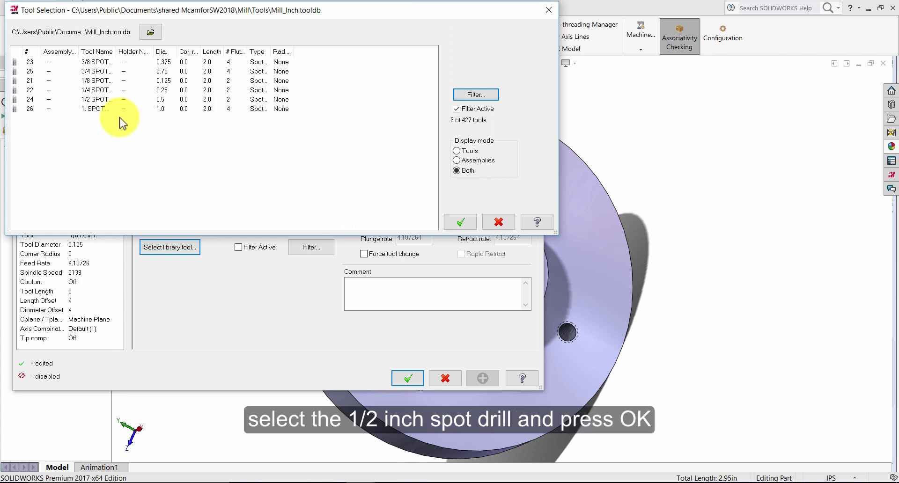
pyautogui.click(102, 100)
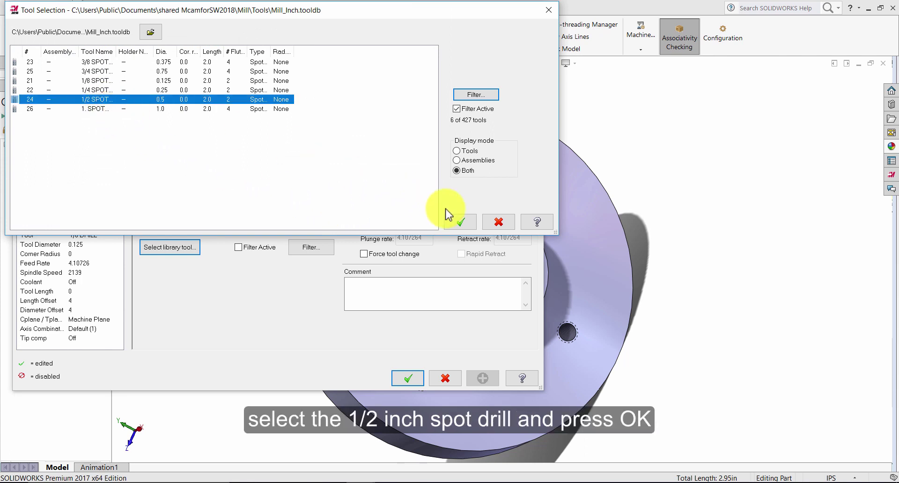
pyautogui.click(459, 223)
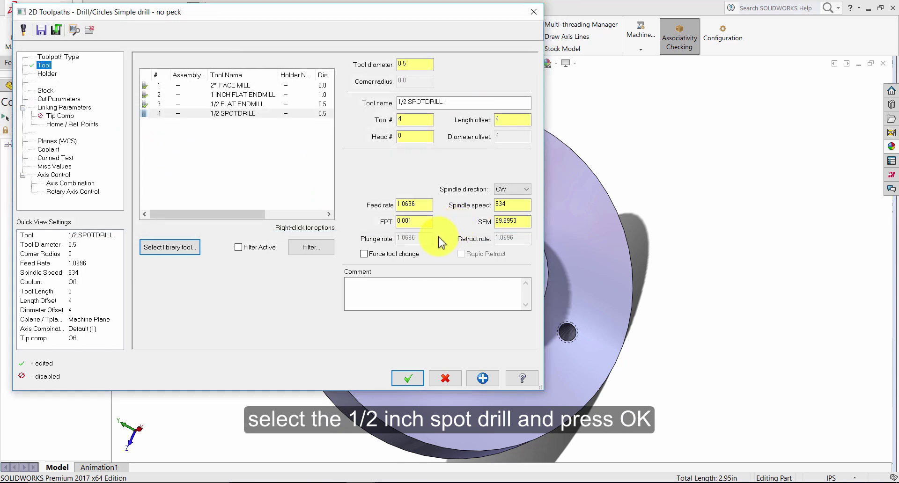
pyautogui.click(411, 282)
pyautogui.write('Spot drill the')
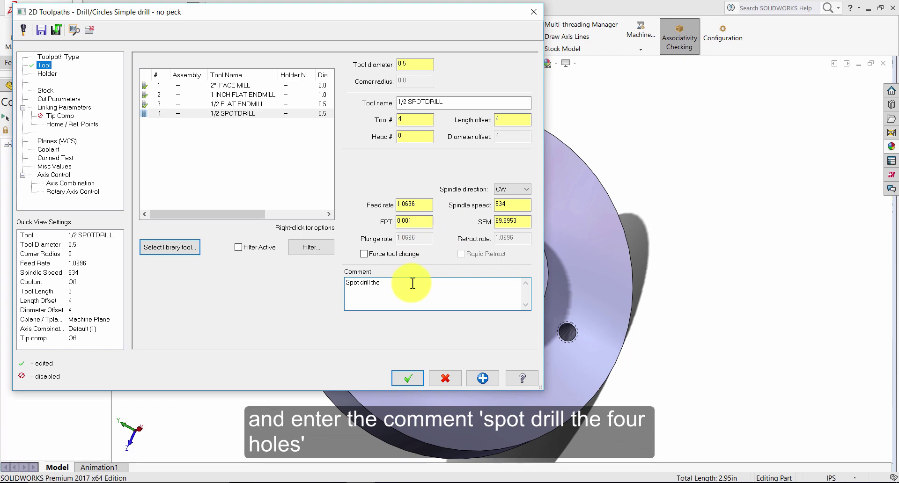
pyautogui.write(' 4 holes')
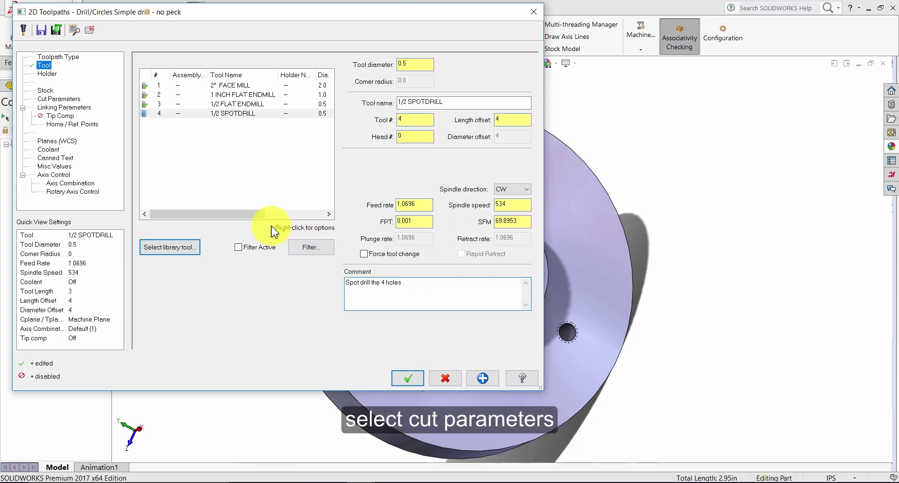
# Step: In linking parameters, enable clearance at 2.0 and set top of stock to incremental 0
pyautogui.click(59, 99)
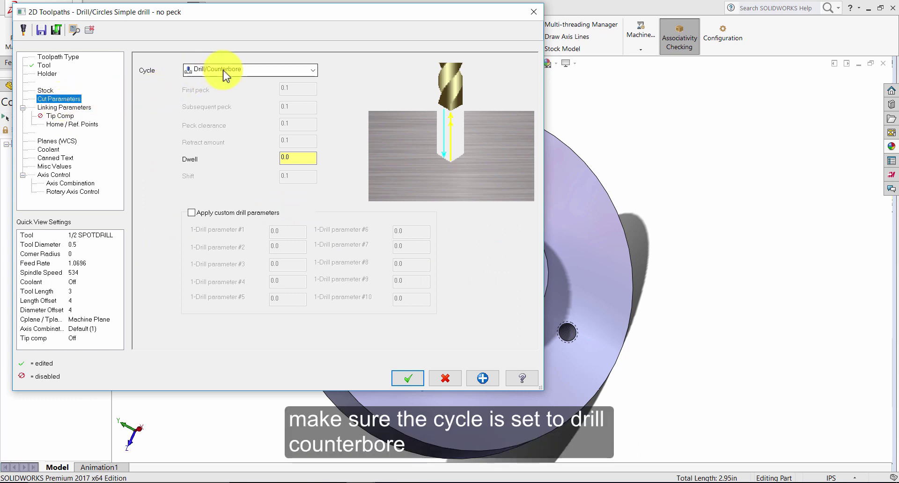
pyautogui.click(76, 108)
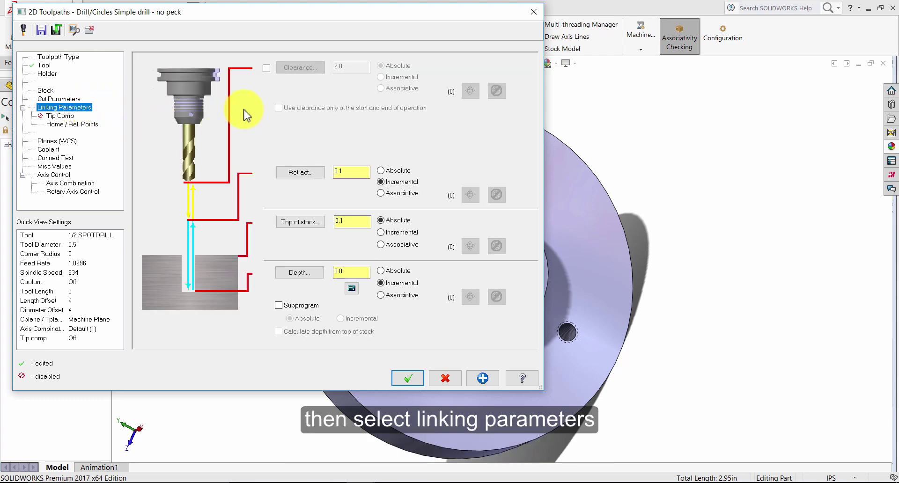
pyautogui.click(266, 68)
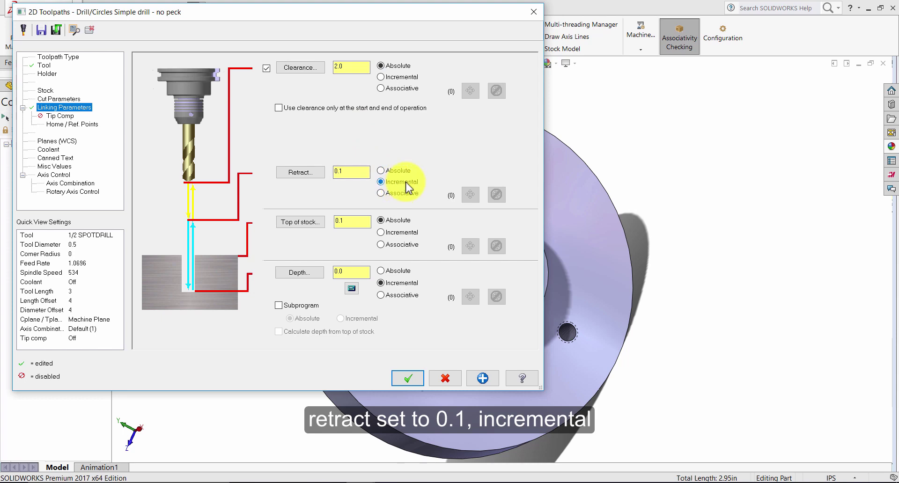
pyautogui.doubleClick(359, 221)
pyautogui.write('0')
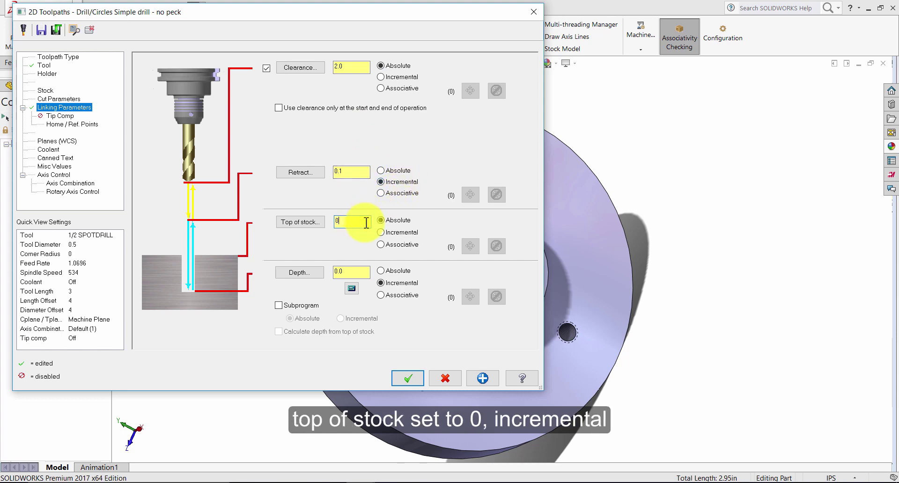
pyautogui.click(402, 232)
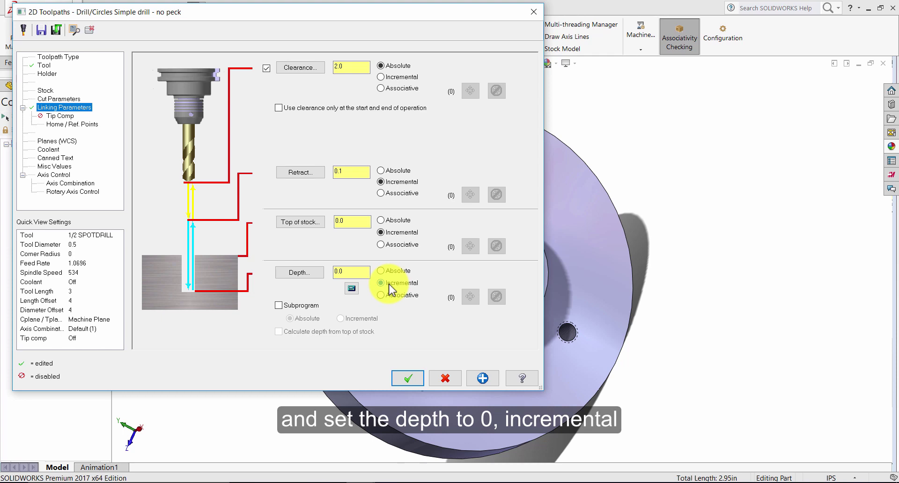
pyautogui.click(350, 288)
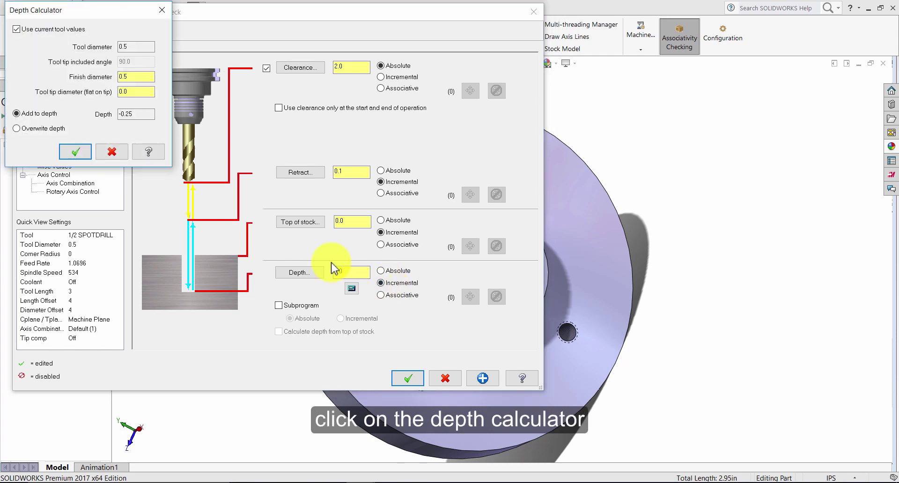
# Step: Compute the depth from a 0.435 finish diameter (.375+2*.03), overwriting it to -0.2175
pyautogui.moveTo(143, 76); pyautogui.dragTo(52, 76)
pyautogui.write('.37')
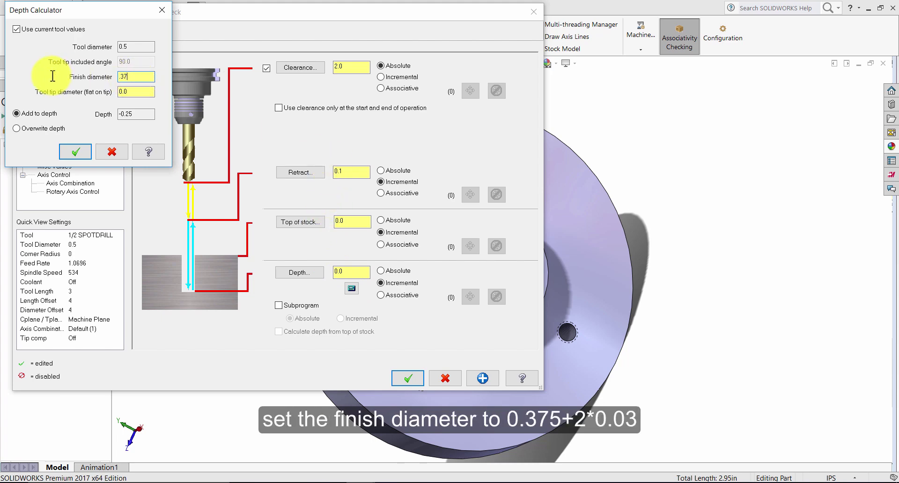
pyautogui.write('5+2*.03')
pyautogui.click(32, 131)
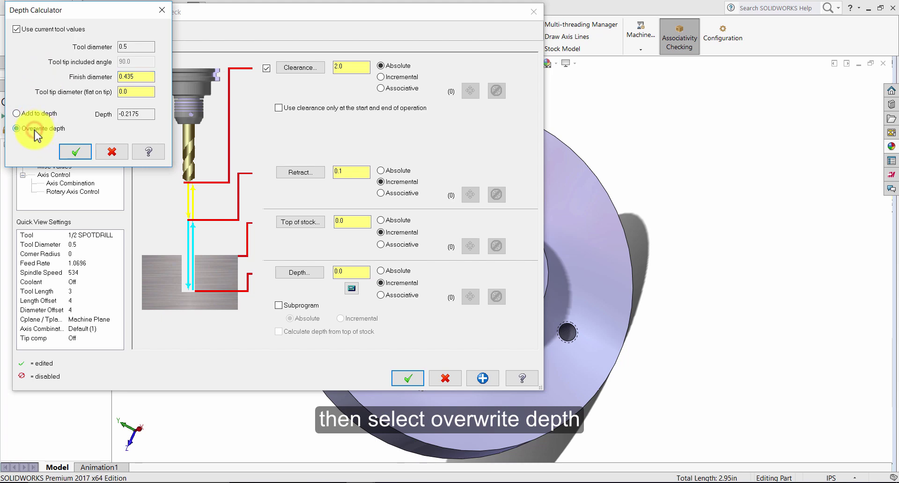
pyautogui.click(76, 152)
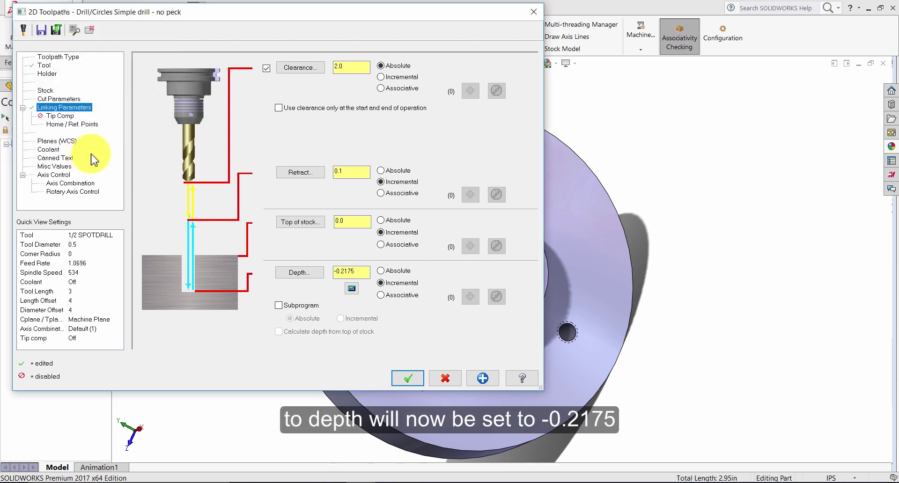
# Step: Set Flood coolant to On and accept the spot-drill operation
pyautogui.click(343, 275)
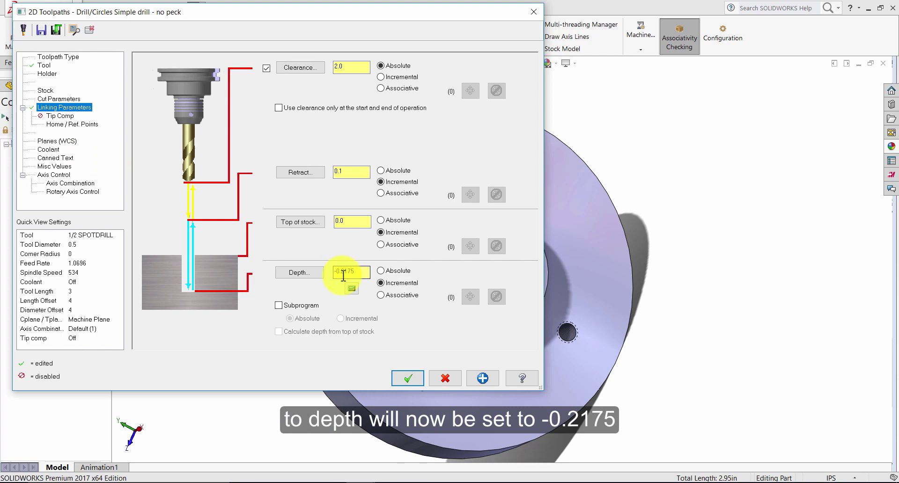
pyautogui.click(55, 116)
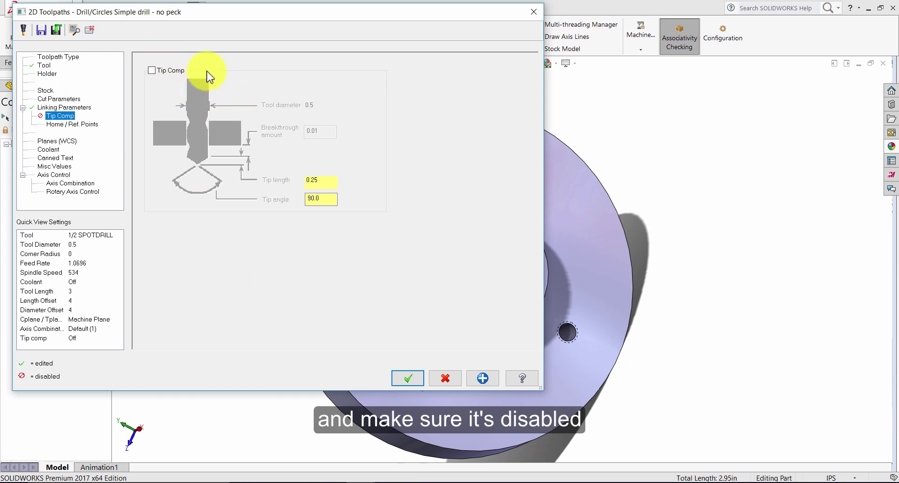
pyautogui.click(47, 149)
pyautogui.click(355, 122)
pyautogui.click(355, 133)
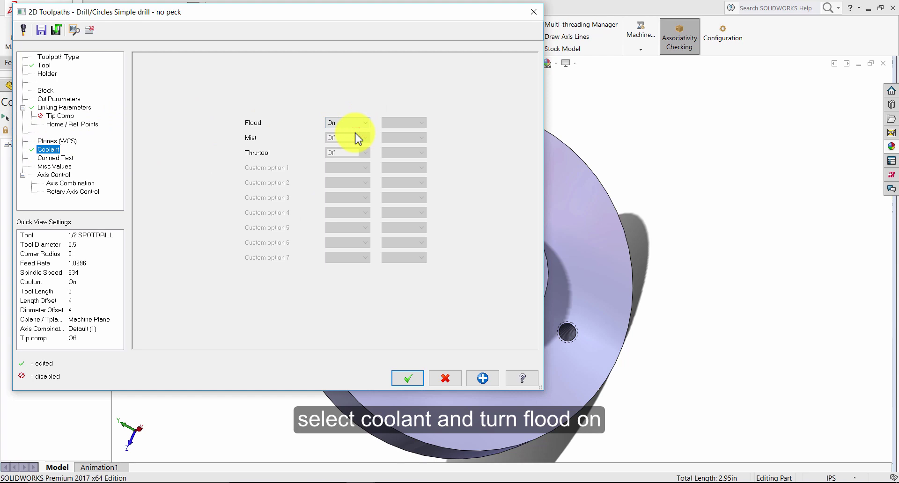
pyautogui.click(411, 380)
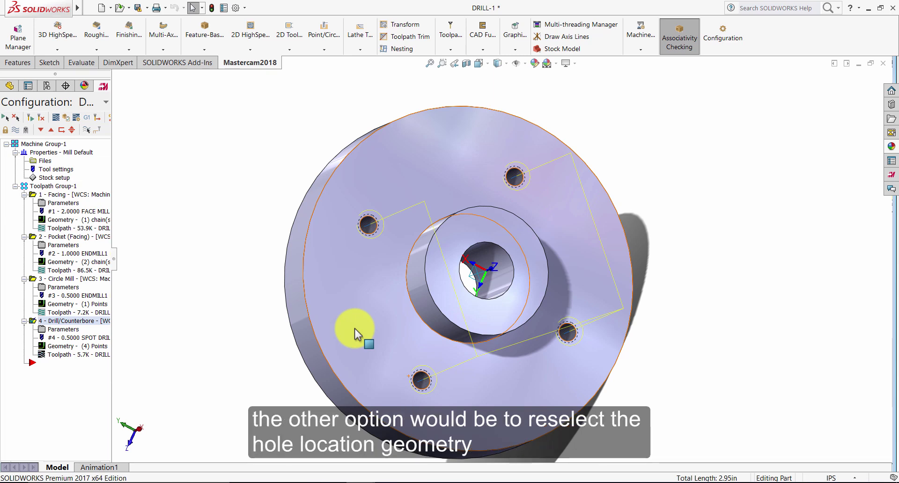
# Step: Hide the new spot-drill toolpath lines on the part
pyautogui.click(16, 130)
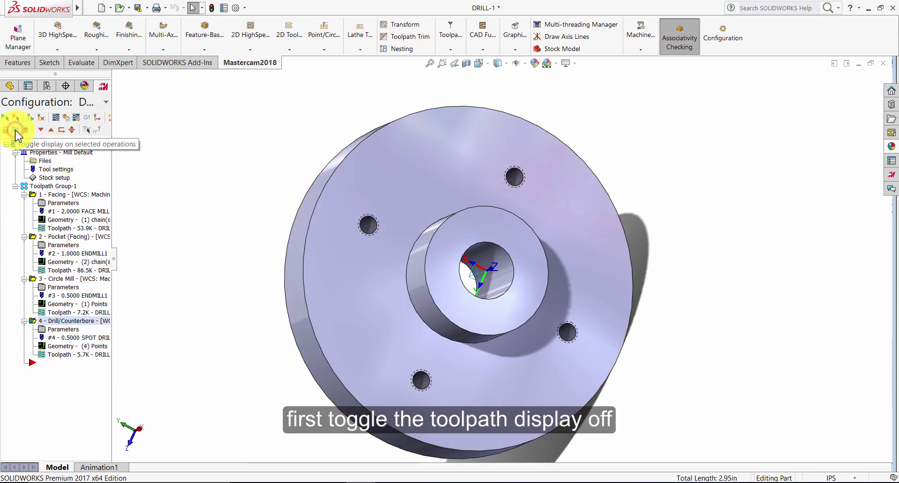
pyautogui.rightClick(60, 323)
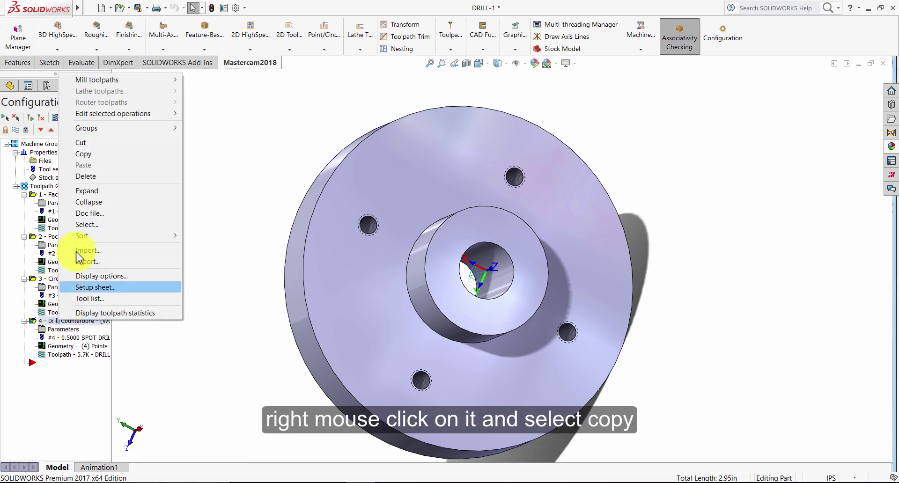
# Step: Copy operation 4 and paste it below as operation 5
pyautogui.click(96, 155)
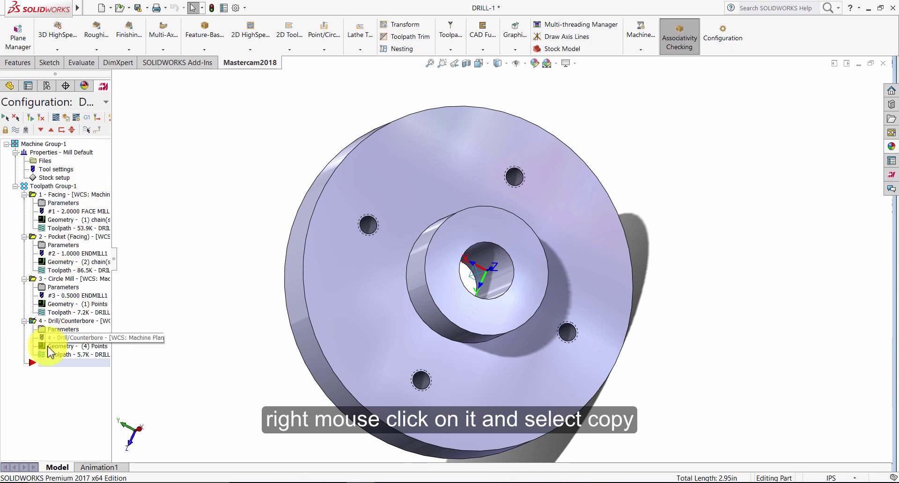
pyautogui.rightClick(47, 380)
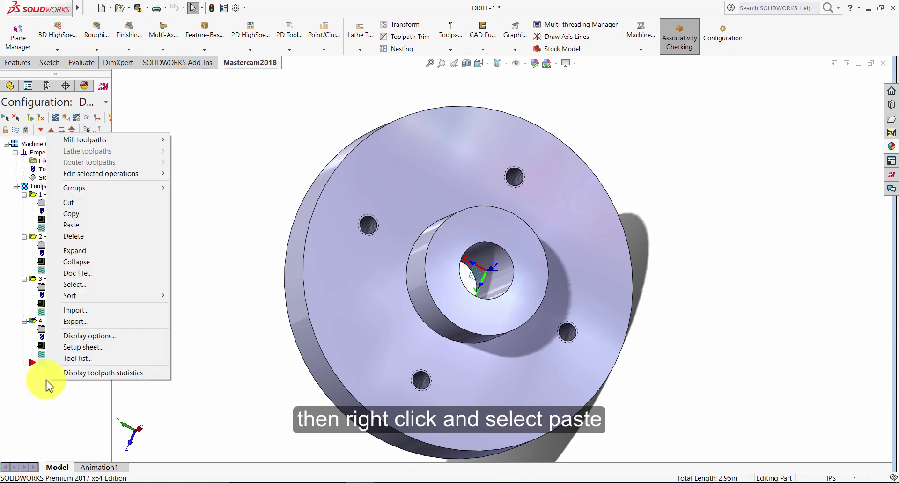
pyautogui.click(99, 223)
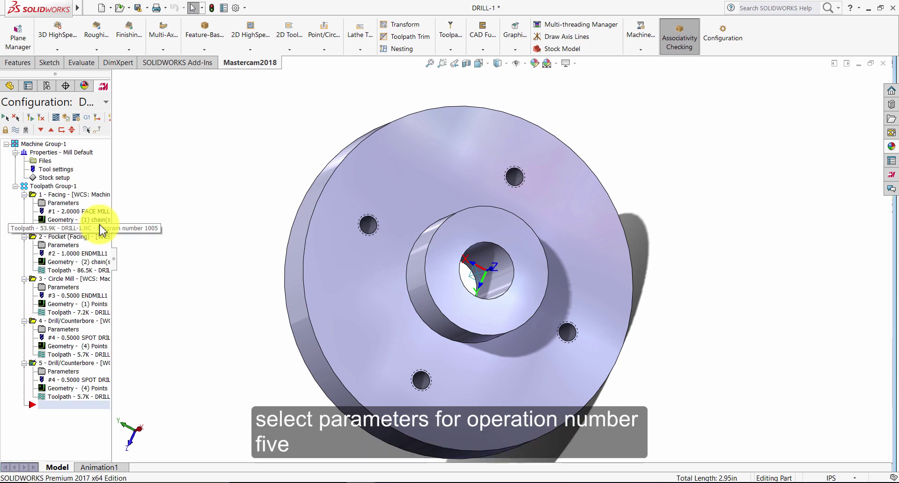
# Step: Open operation 5's tool settings and filter the tool library to drills only
pyautogui.click(61, 374)
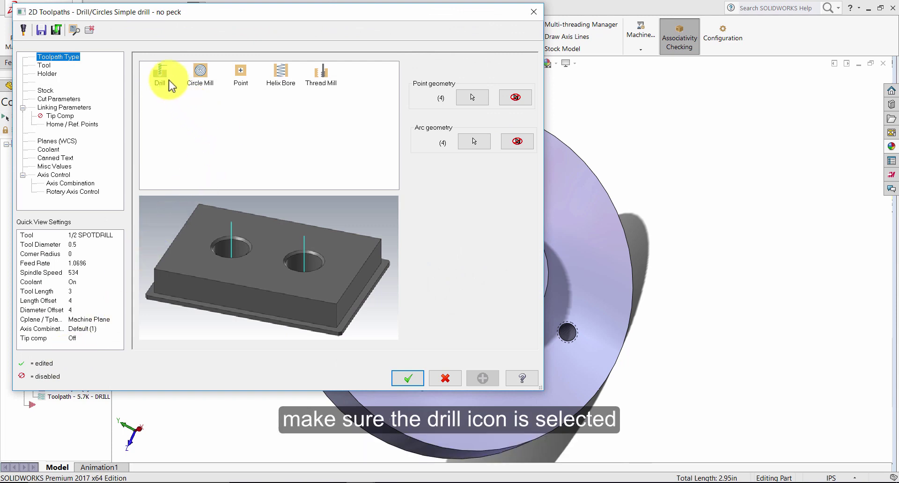
pyautogui.click(44, 66)
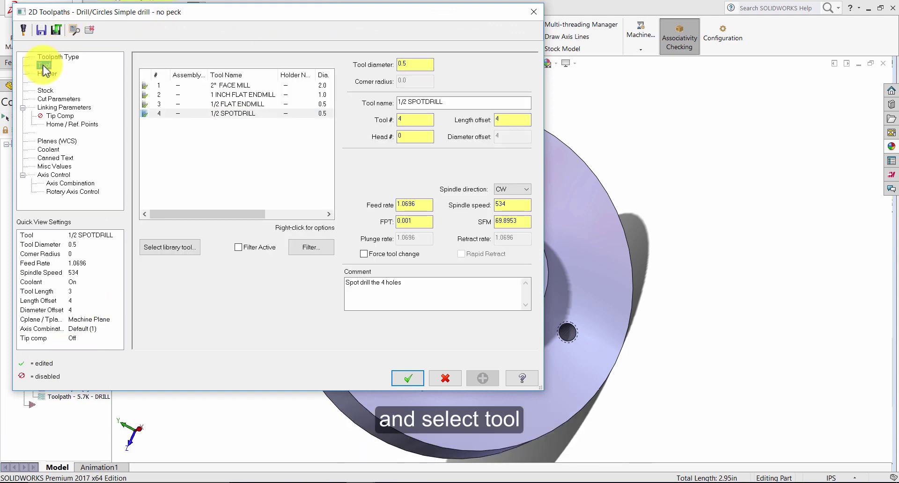
pyautogui.click(182, 248)
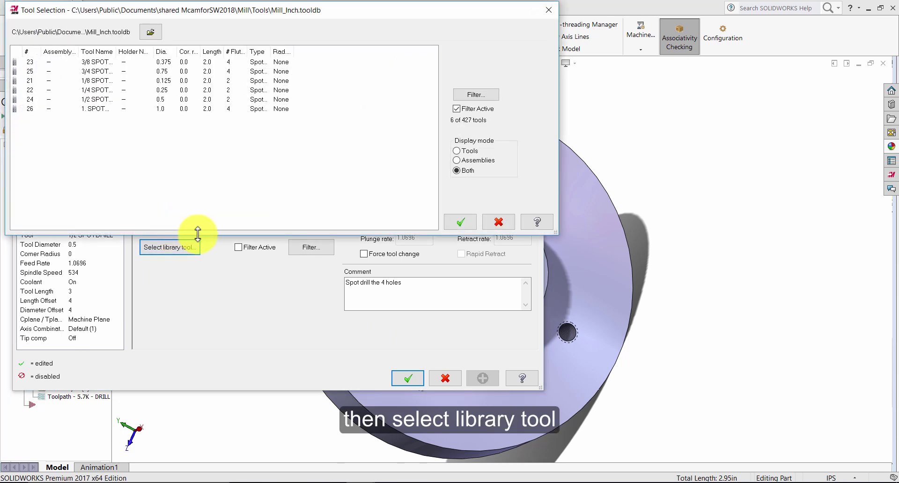
pyautogui.click(466, 97)
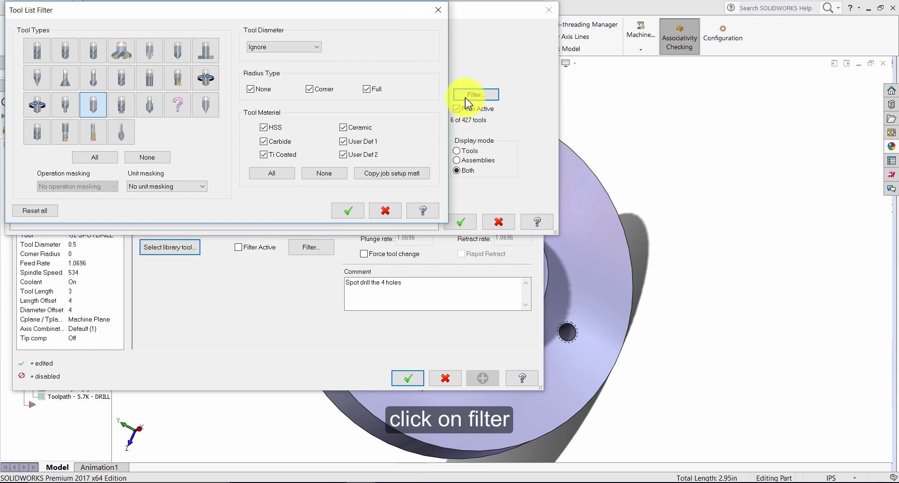
pyautogui.click(159, 157)
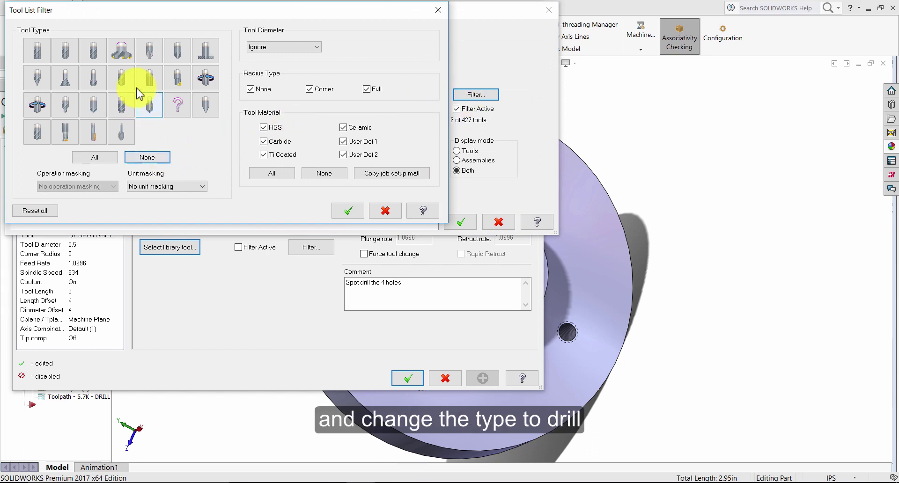
pyautogui.click(122, 79)
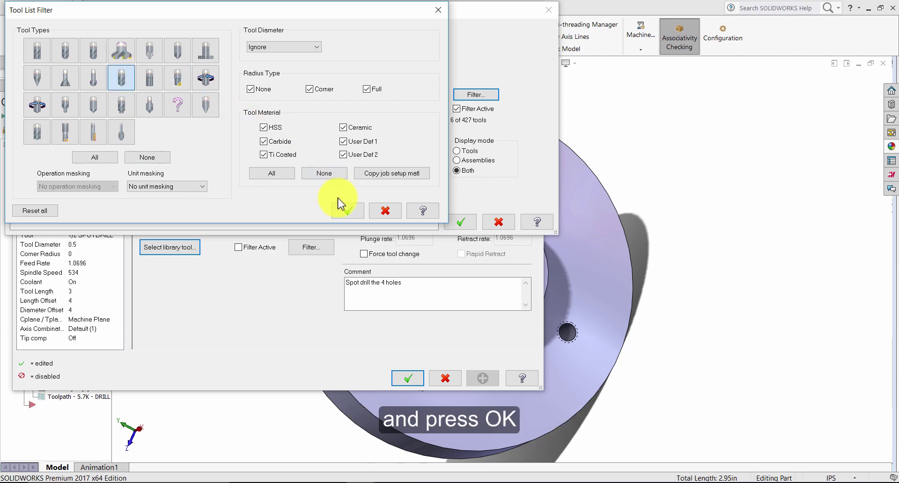
pyautogui.click(347, 211)
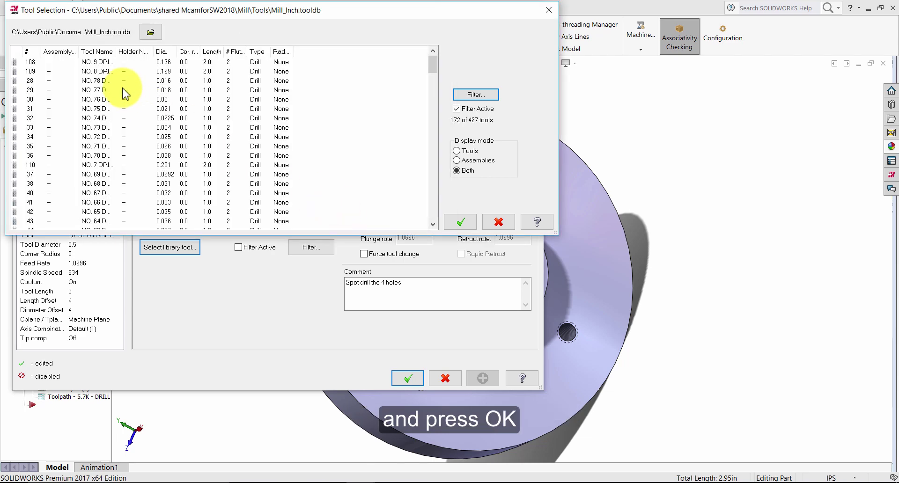
# Step: Select the 5/16 DRILL from the library as operation 5's tool
pyautogui.doubleClick(115, 51)
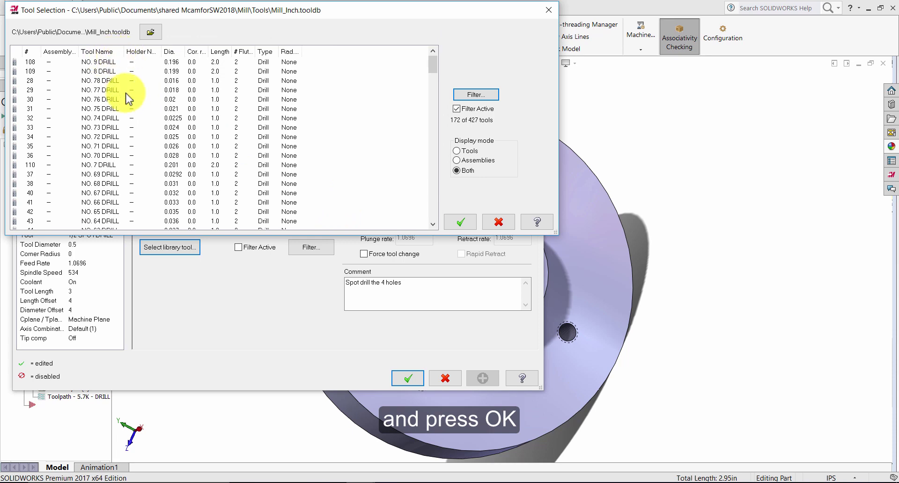
pyautogui.scroll(-5, 146, 126)
pyautogui.scroll(-20, 144, 128)
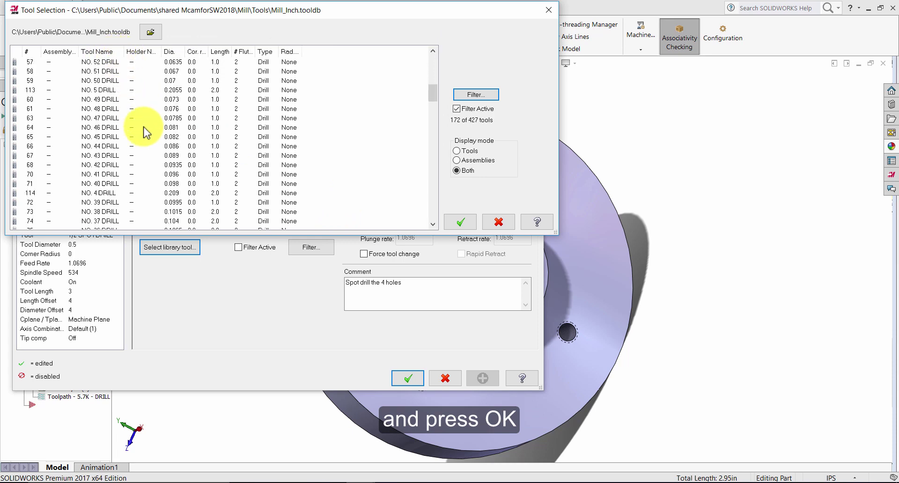
pyautogui.scroll(-4, 146, 133)
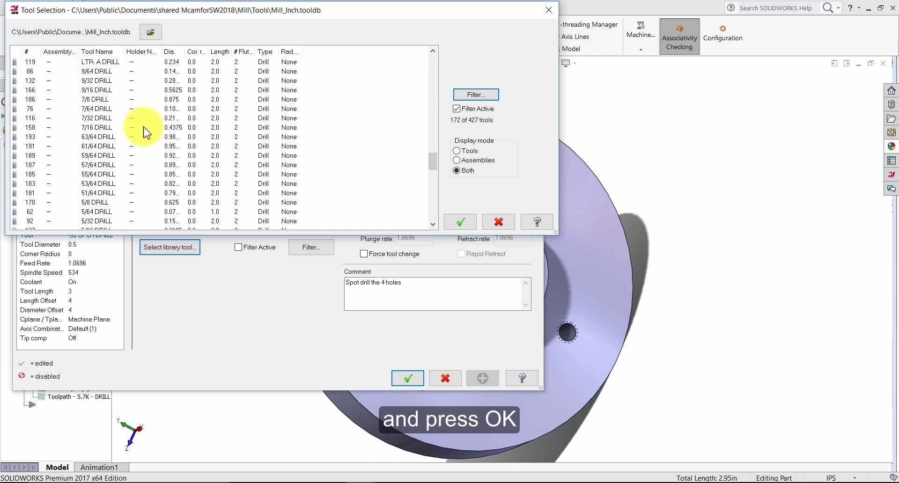
pyautogui.scroll(-1, 146, 132)
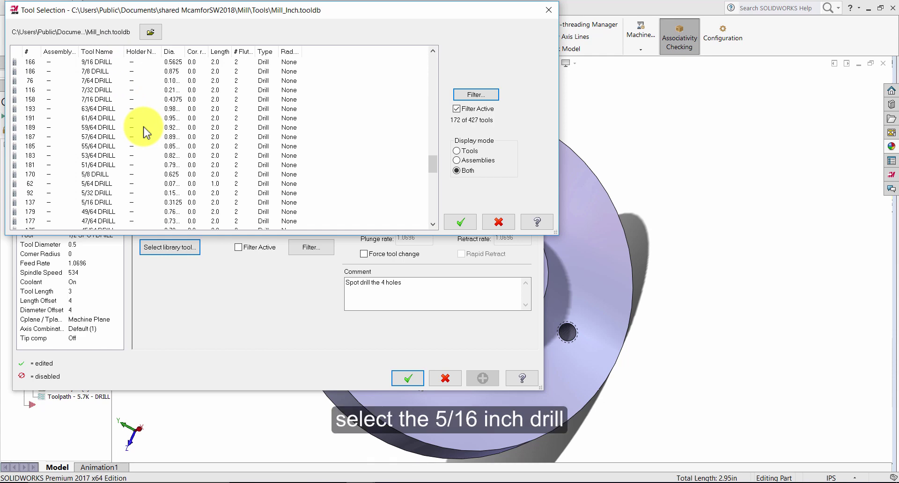
pyautogui.click(97, 202)
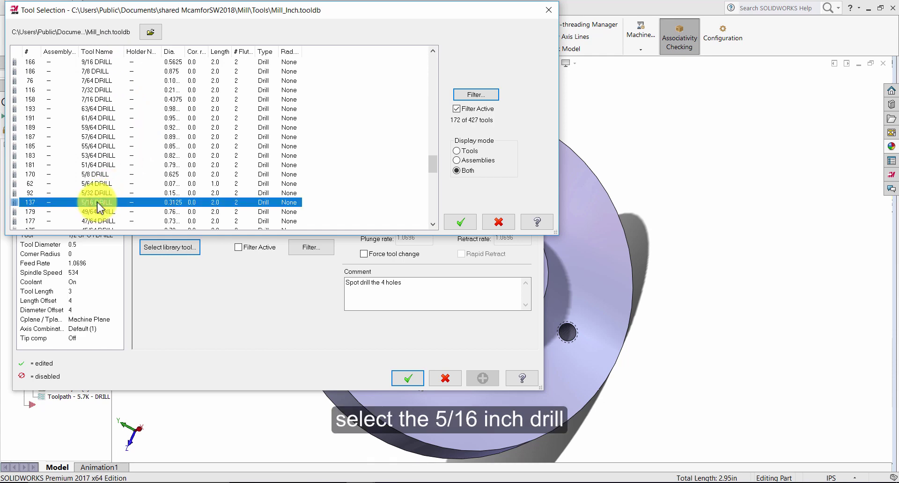
pyautogui.click(461, 223)
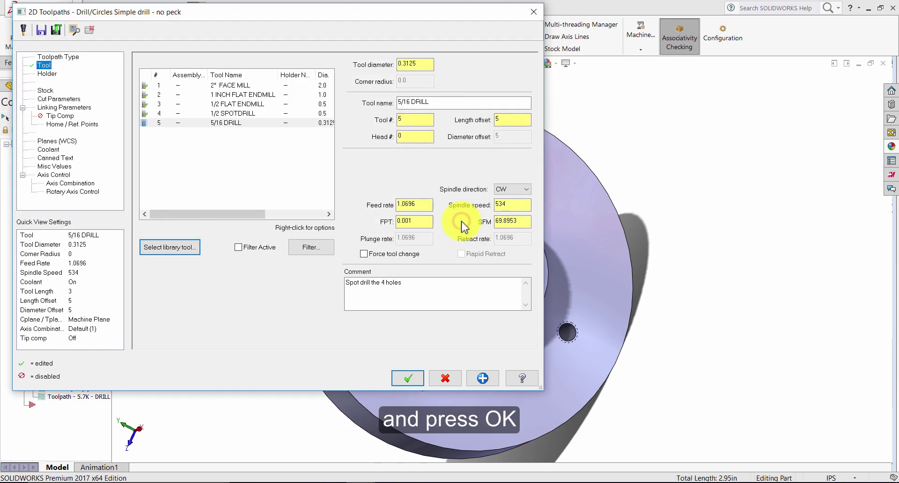
# Step: Change the operation comment to 'Drill the 4 holes'
pyautogui.click(363, 283)
pyautogui.moveTo(363, 282); pyautogui.dragTo(335, 283)
pyautogui.write('D')
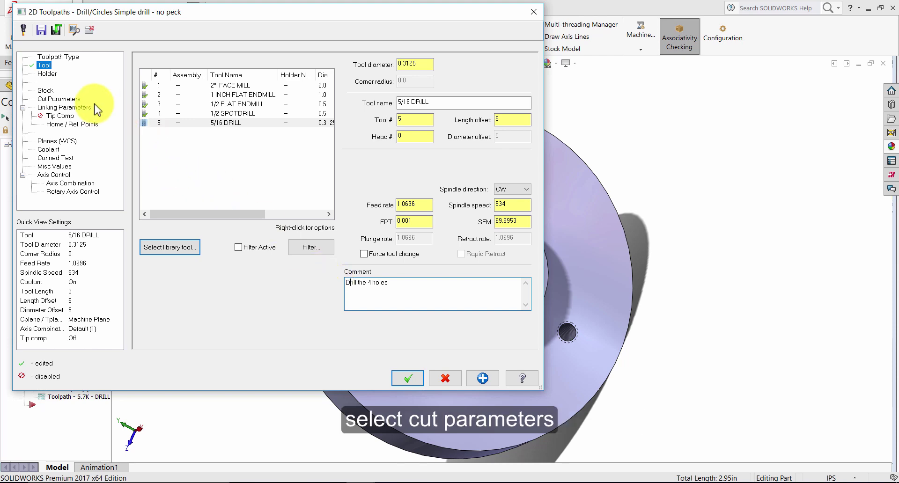
# Step: Set the drill cycle to Peck Drill with a first peck of 0.09375
pyautogui.click(70, 99)
pyautogui.click(244, 69)
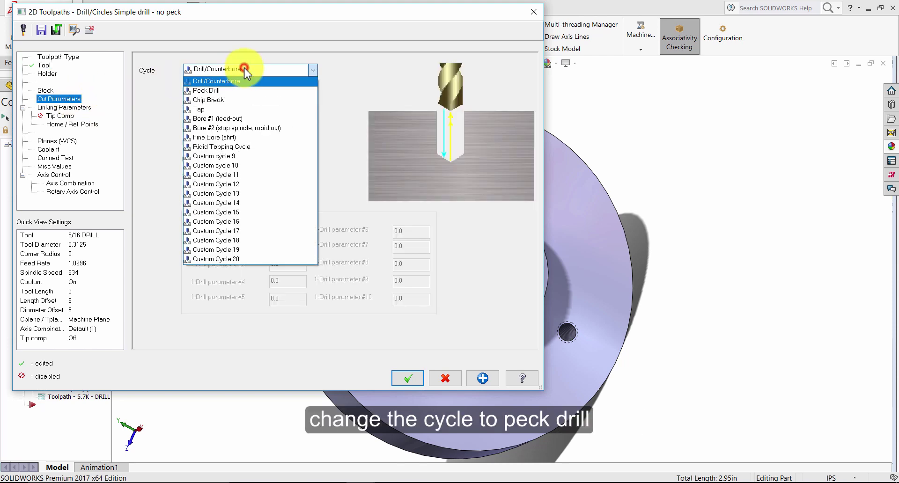
pyautogui.click(235, 92)
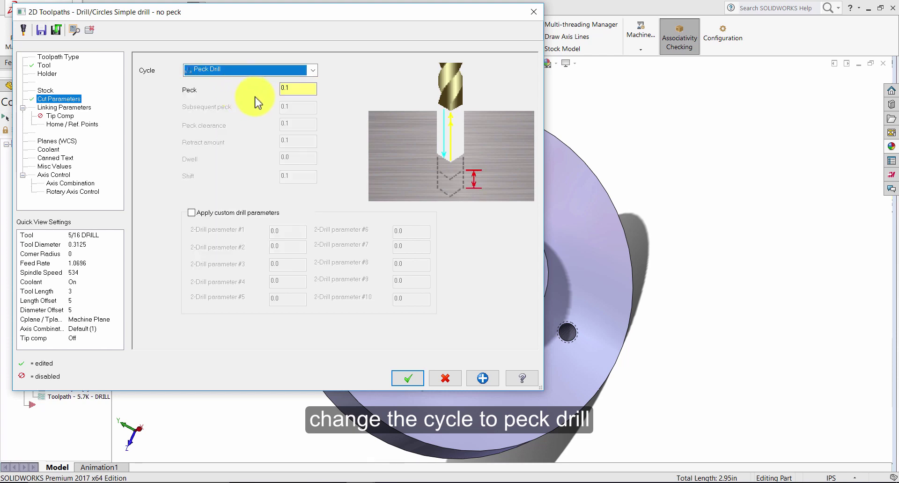
pyautogui.click(299, 90)
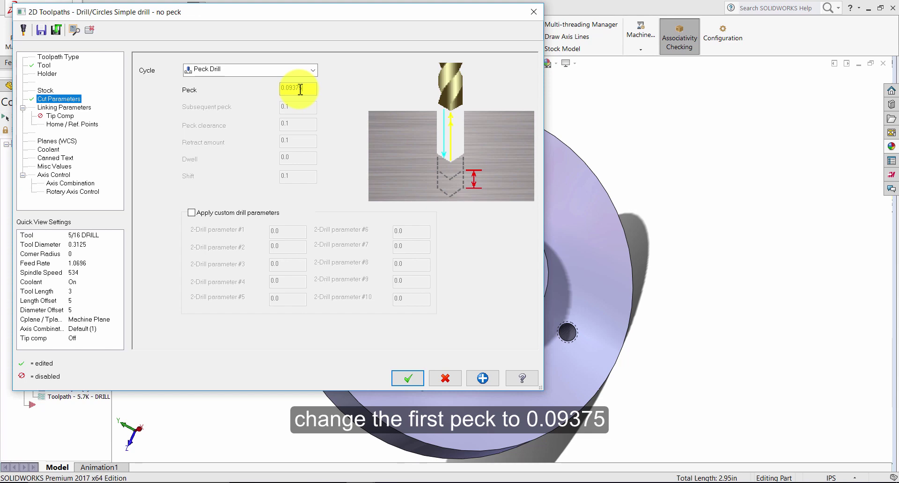
pyautogui.write('5')
pyautogui.click(308, 84)
pyautogui.click(86, 108)
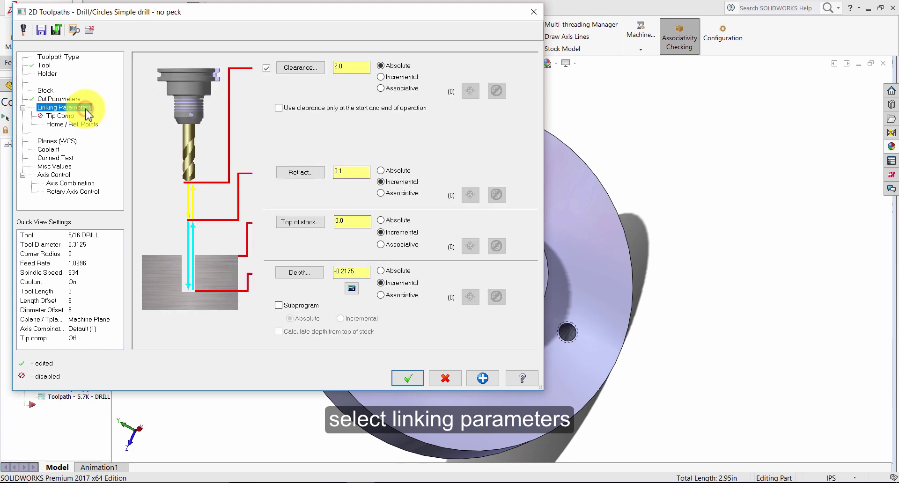
# Step: Set the peck drill depth to -1.0 in Linking Parameters
pyautogui.doubleClick(356, 272)
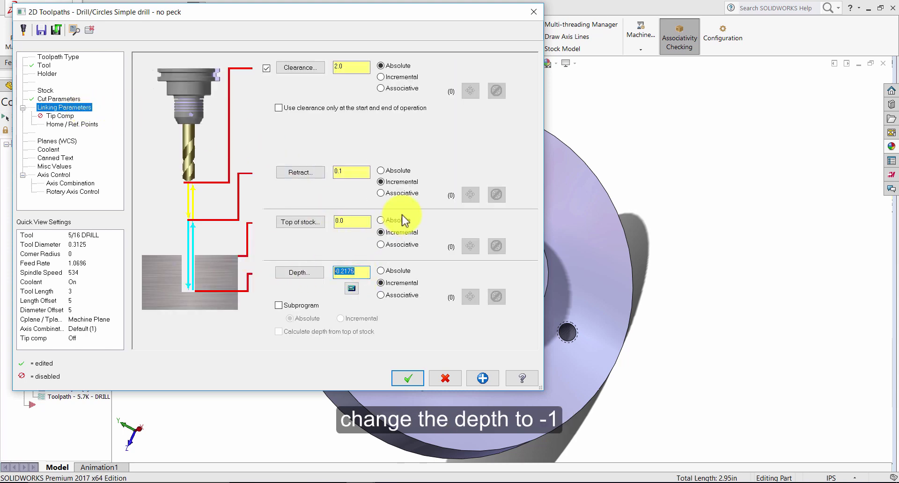
pyautogui.write('-1')
pyautogui.hotkey('shift', 'Tab')
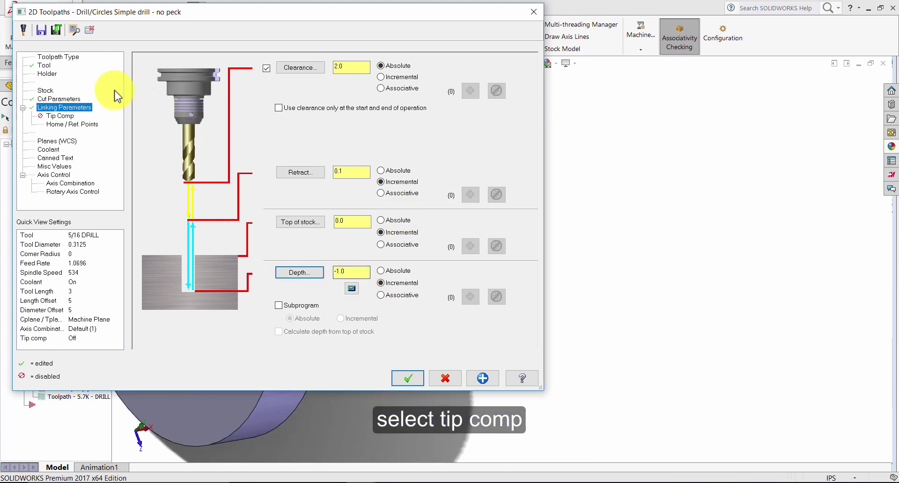
# Step: Enable tip compensation with a 0.1 breakthrough and create the Peck Drill operation
pyautogui.click(63, 116)
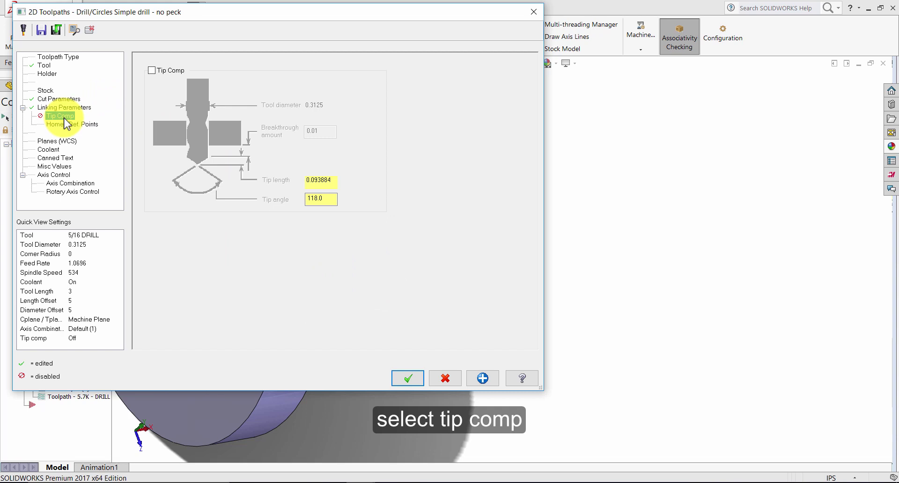
pyautogui.click(169, 71)
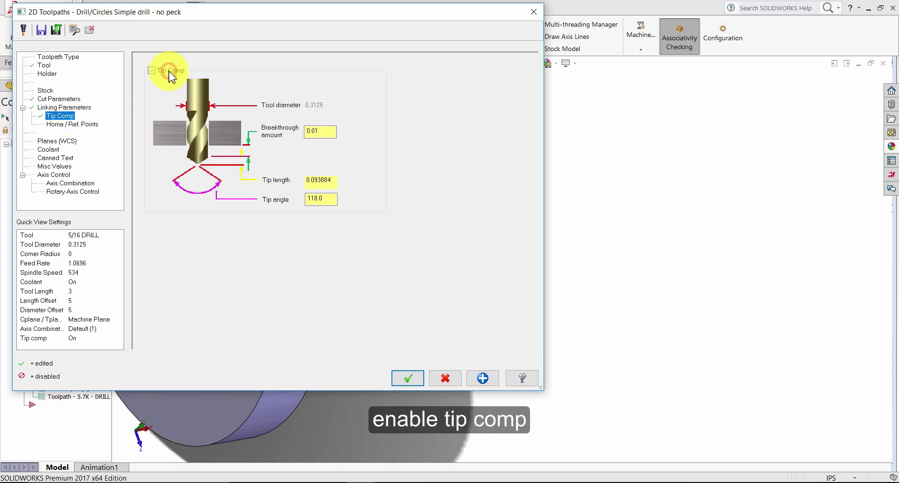
pyautogui.click(312, 131)
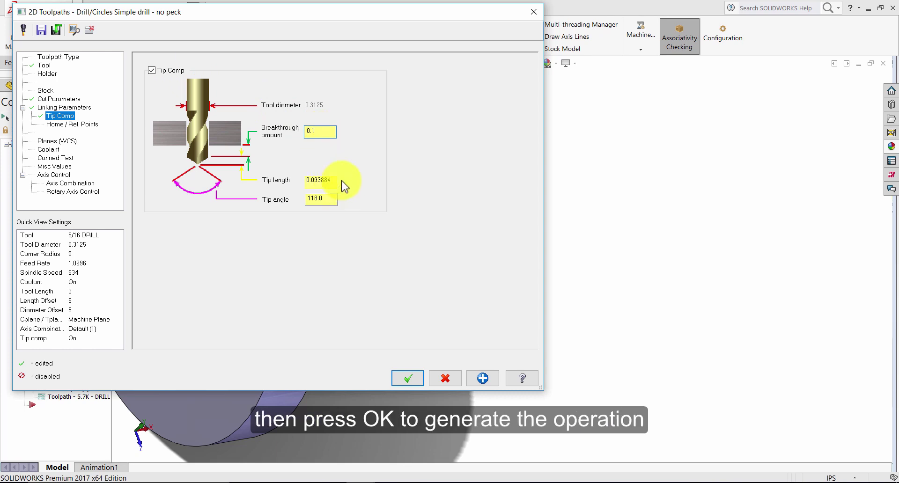
pyautogui.click(411, 376)
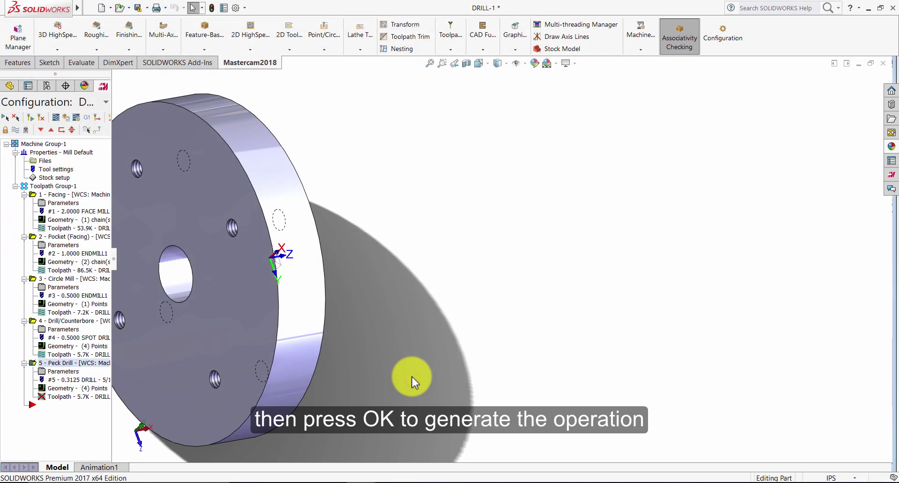
# Step: Regenerate the out-of-date Peck Drill toolpath (operation 5)
pyautogui.moveTo(437, 270); pyautogui.dragTo(339, 283, button='middle')
pyautogui.scroll(-3, 527, 232)
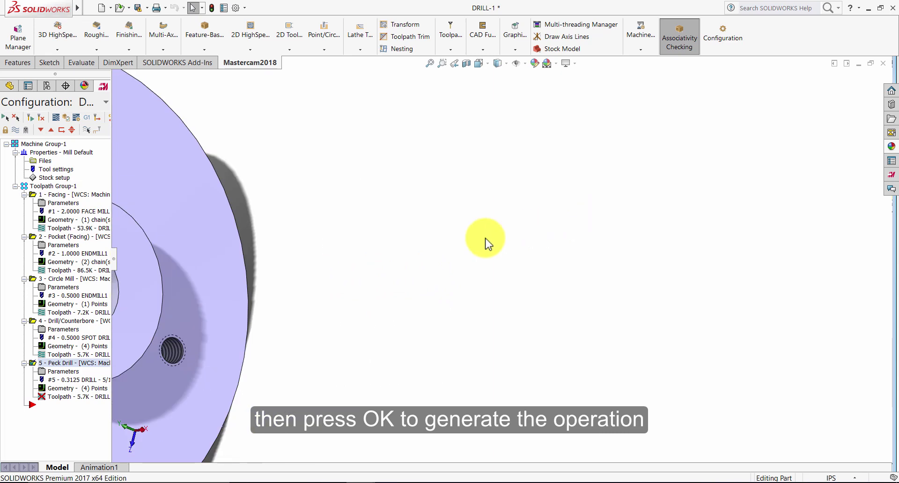
pyautogui.scroll(5, 449, 248)
pyautogui.scroll(-4, 231, 264)
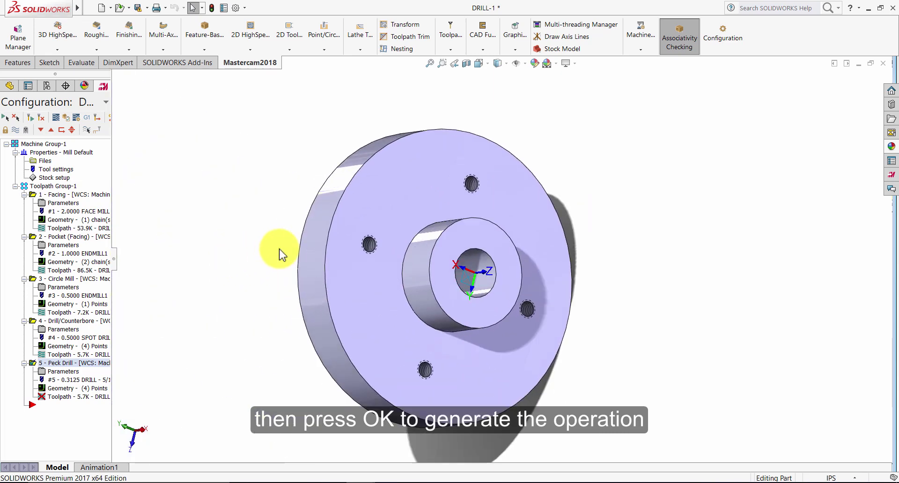
pyautogui.click(41, 118)
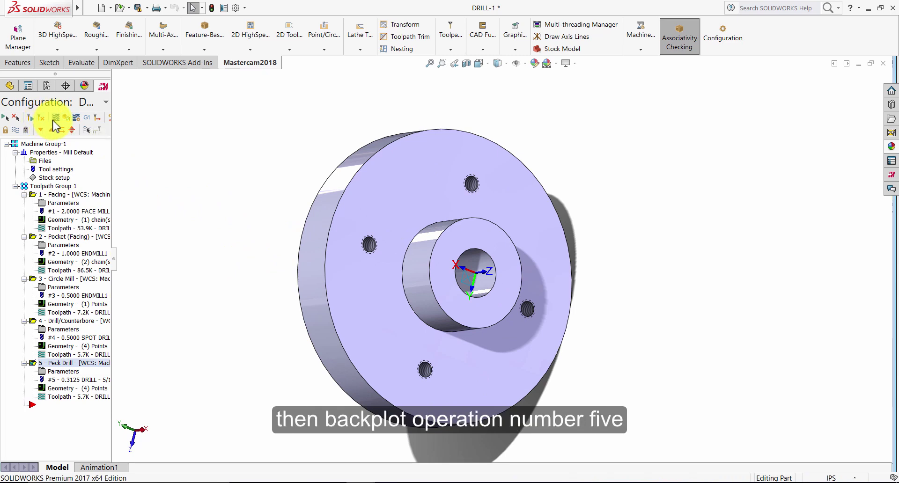
# Step: Backplot operation 5 through the four bolt holes, then return to the operations list
pyautogui.click(53, 121)
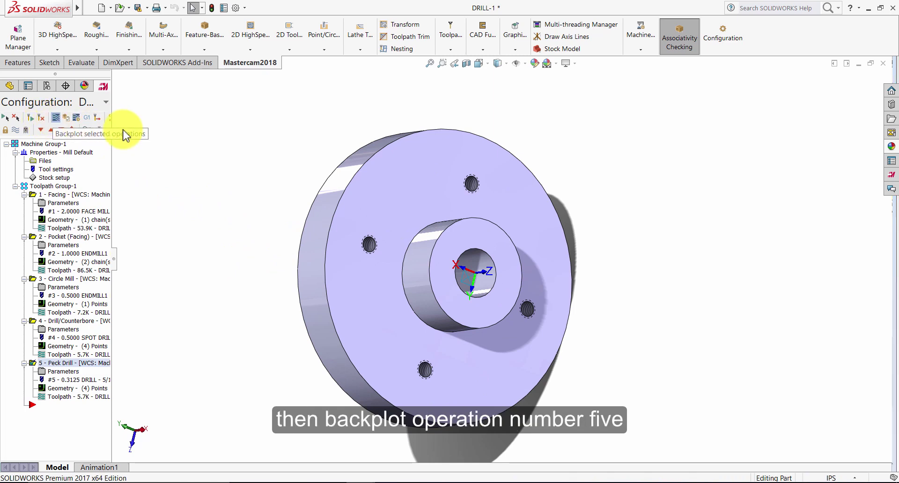
pyautogui.click(122, 456)
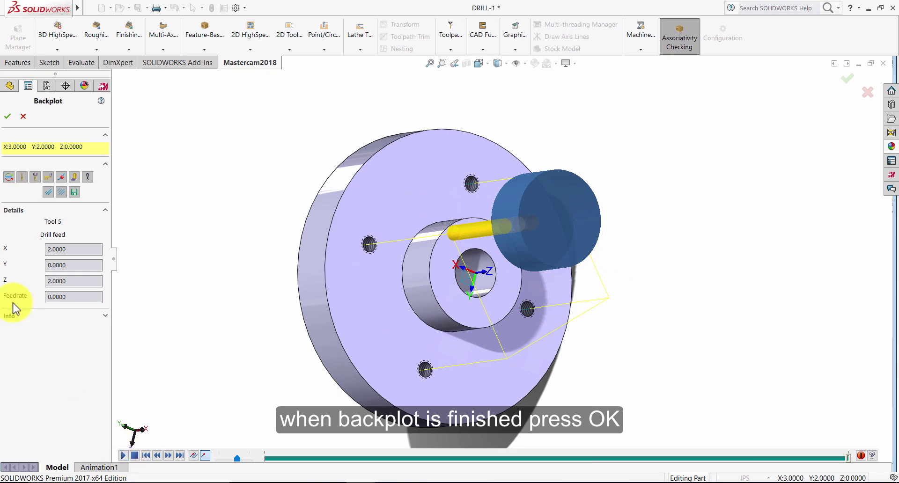
pyautogui.click(7, 116)
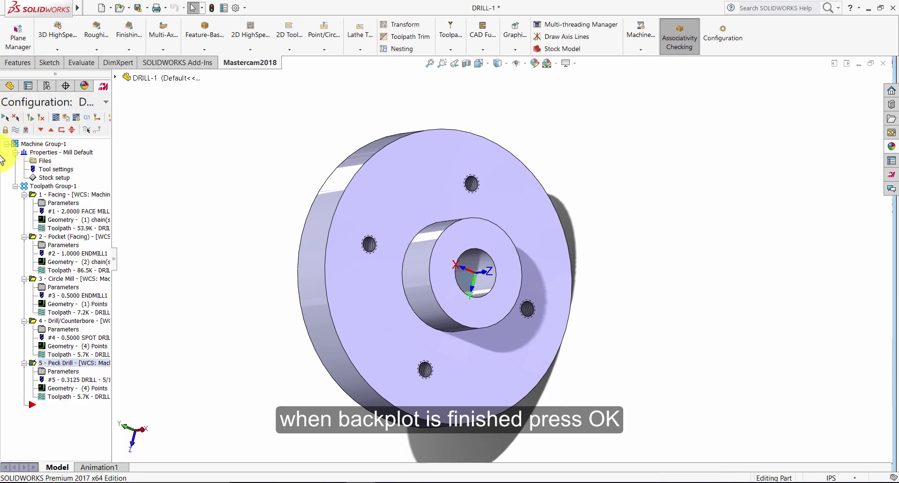